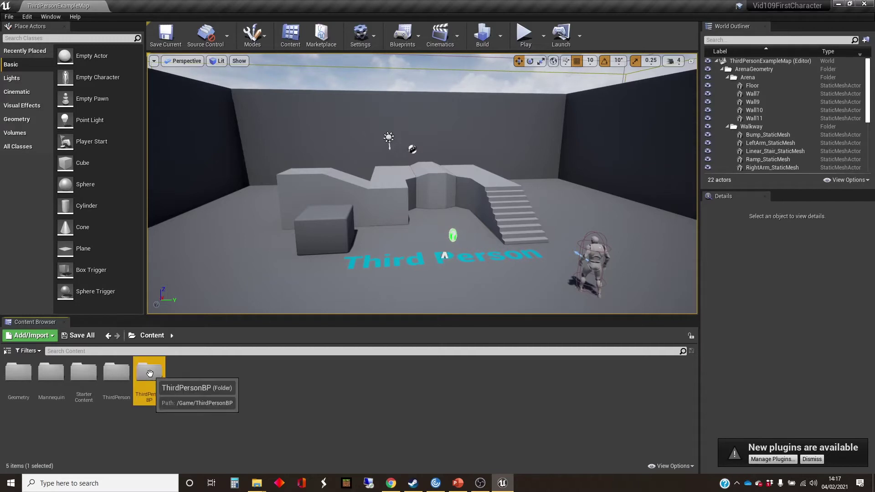
Browse the ThirdPersonBP folder and inspect the ThirdPersonCharacter and cube in the level
double_click(149, 373)
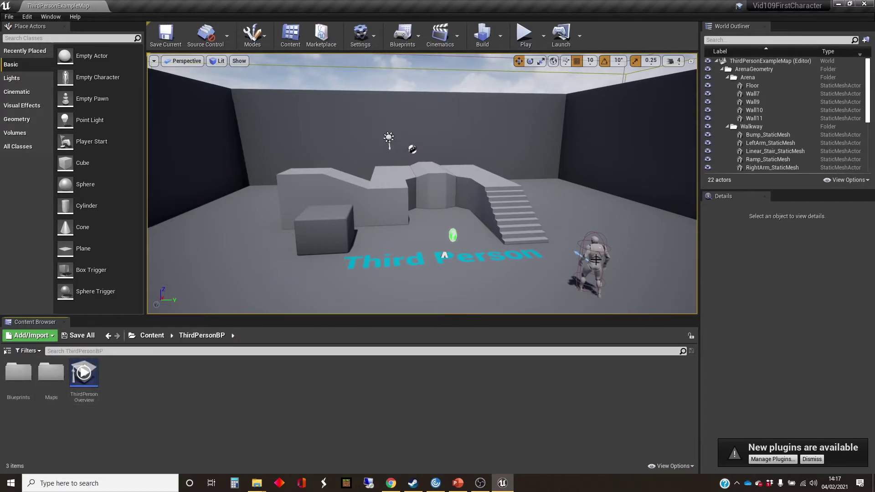
click(596, 260)
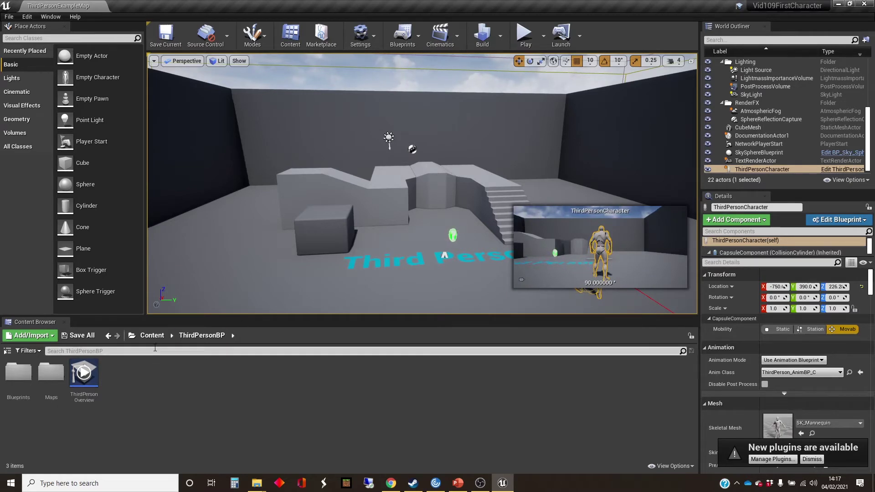
click(150, 335)
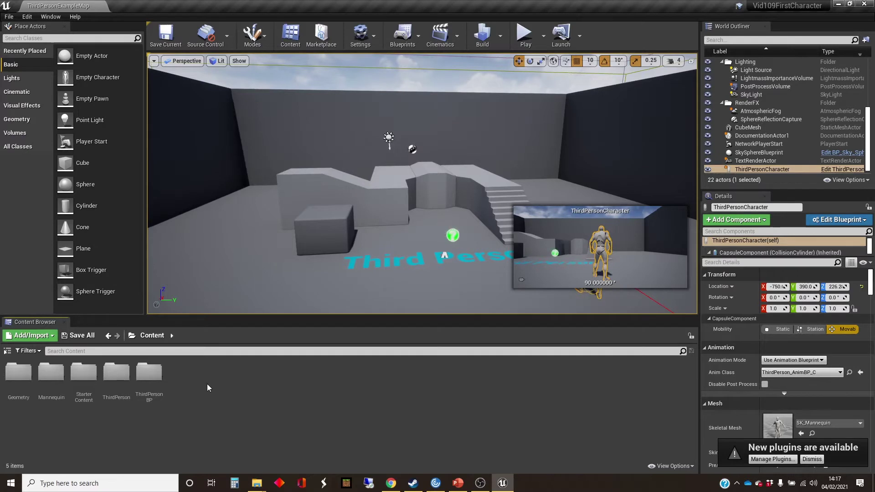
click(759, 128)
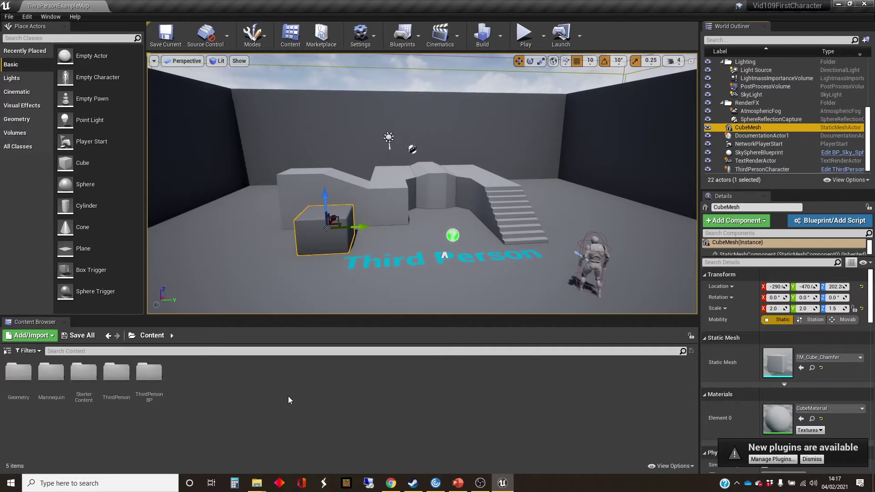
Create a new folder named Stalker under Content
right_click(205, 370)
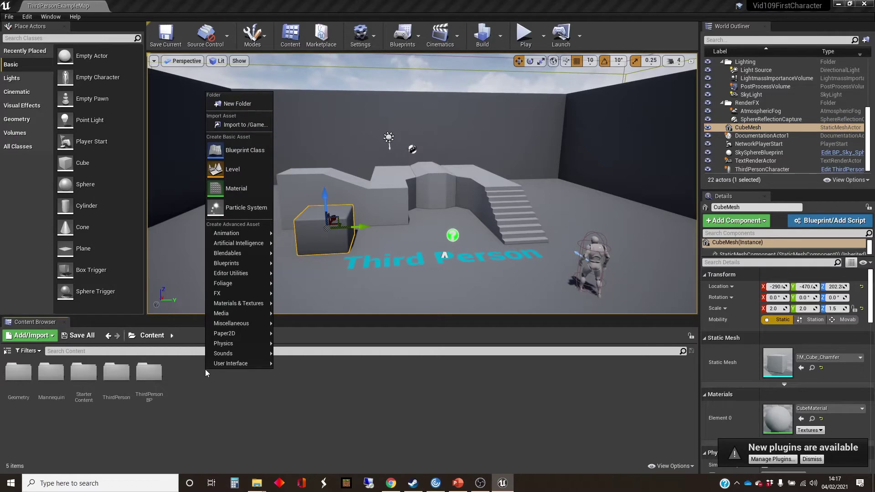
mouse_move(207, 365)
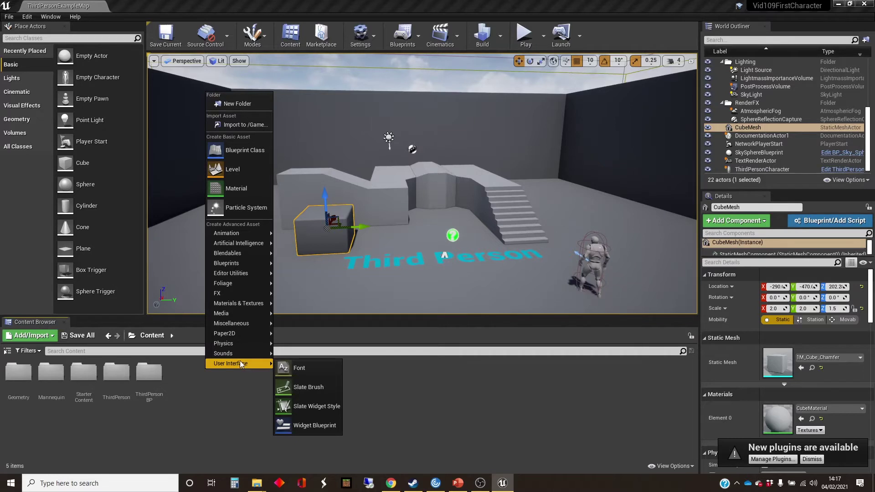
click(234, 104)
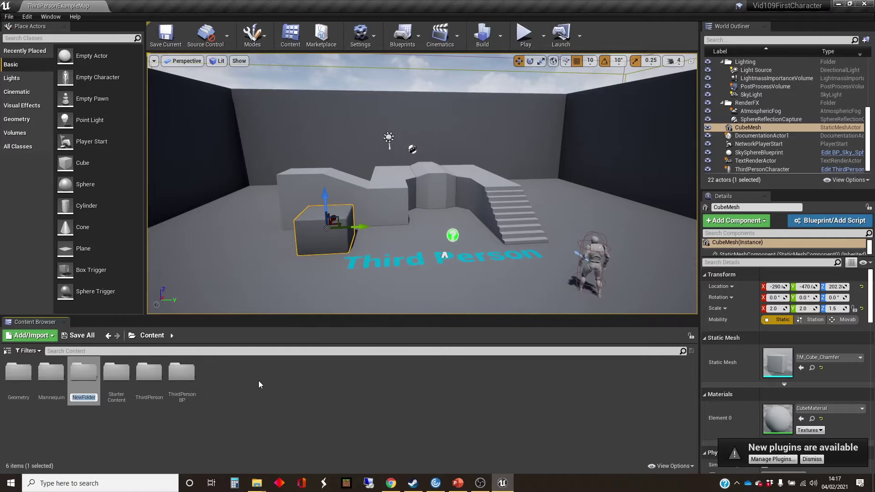
text(Stalker)
key(Return)
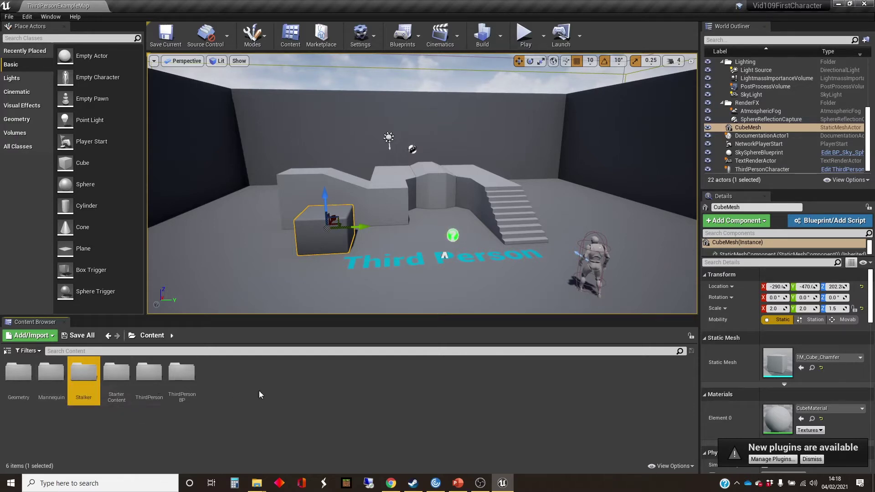
Open the empty Stalker folder in the Content Browser
double_click(83, 370)
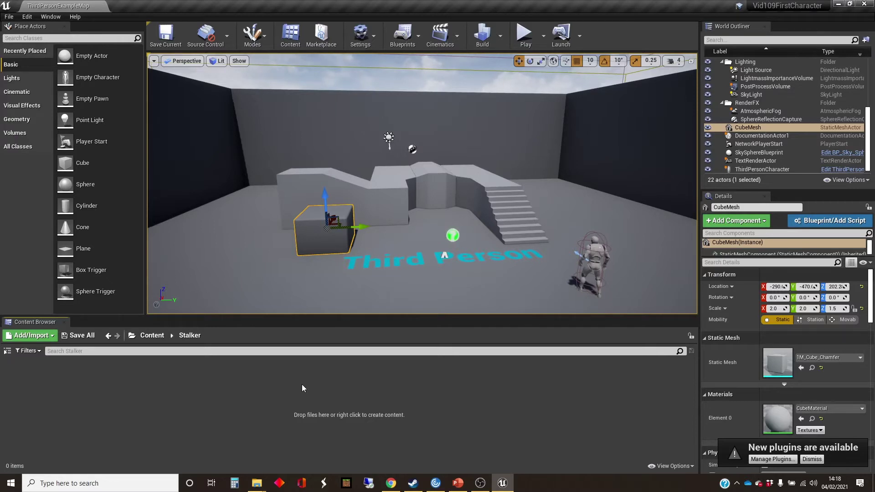
click(159, 337)
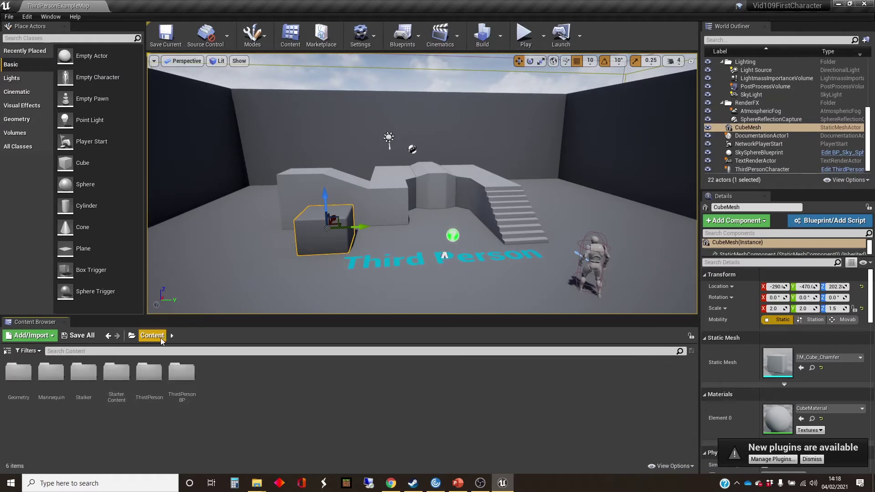
double_click(83, 372)
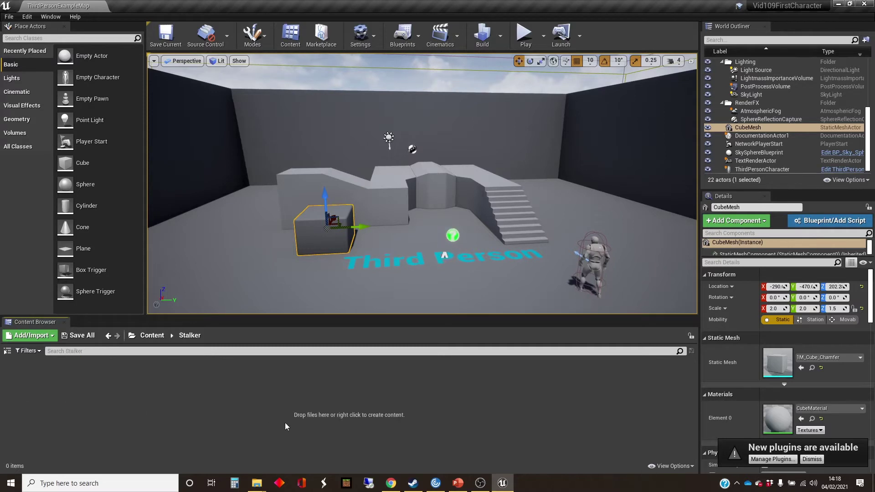
Create a Blueprint Class with Character as parent, named Stlk_Character, in Stalker
right_click(225, 386)
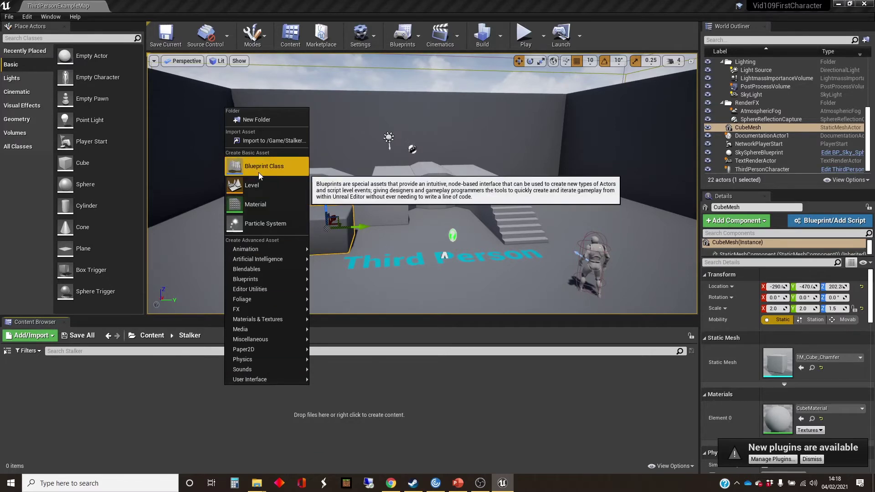
click(281, 169)
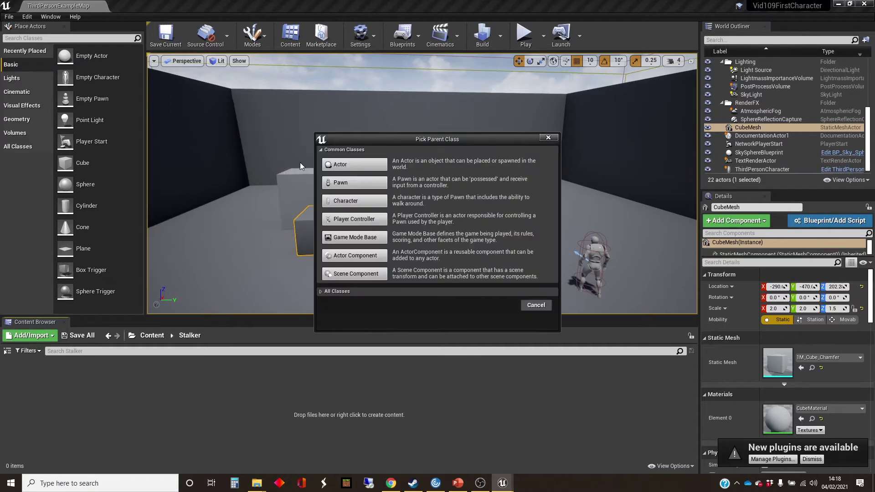
click(355, 201)
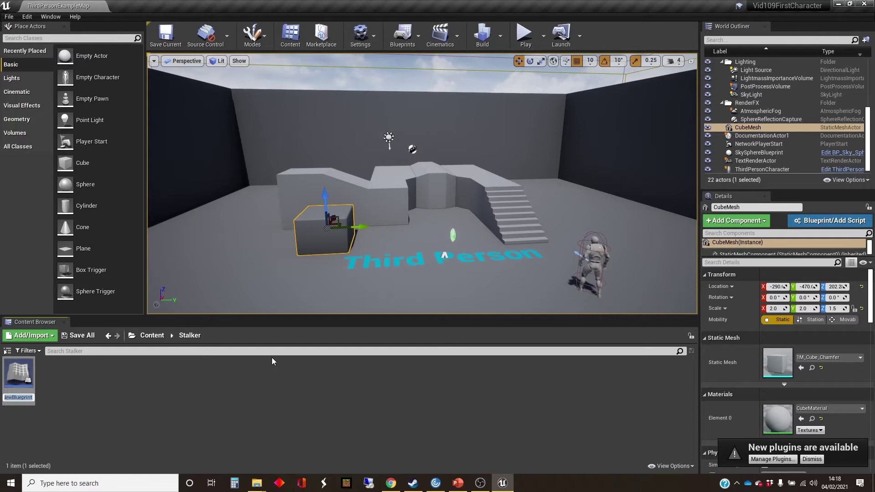
text(Stlk_)
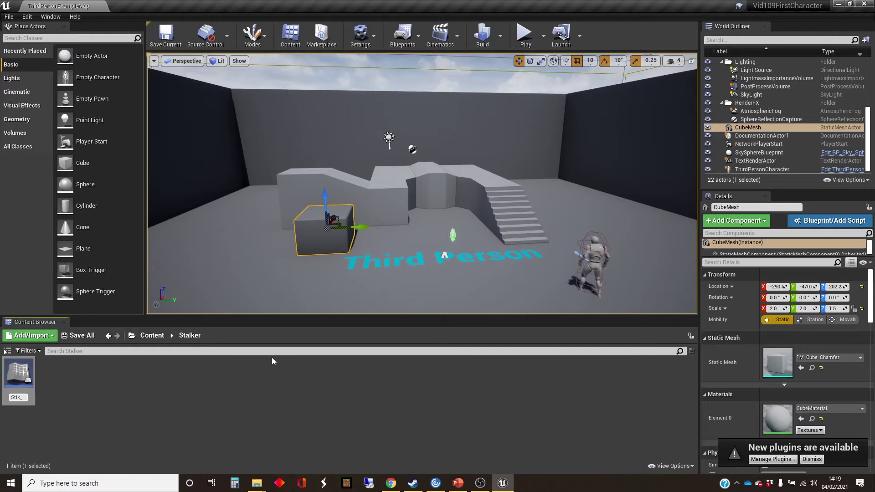
text(Character)
key(Return)
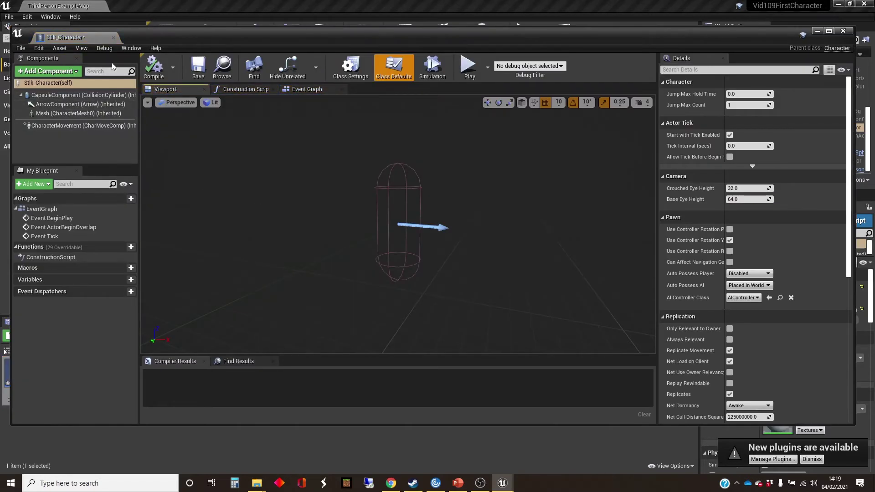
Assign the SK_Mannequin_Female skeletal mesh to Stlk_Character's Mesh component
click(70, 97)
click(72, 112)
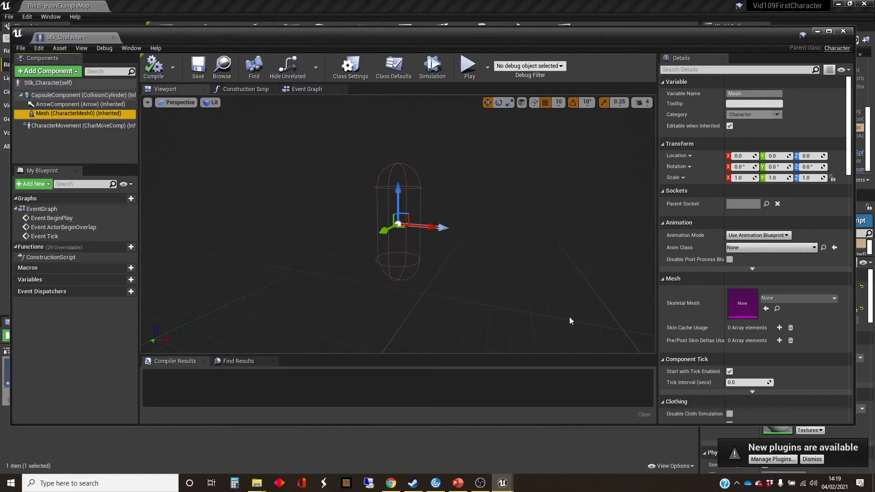
click(834, 298)
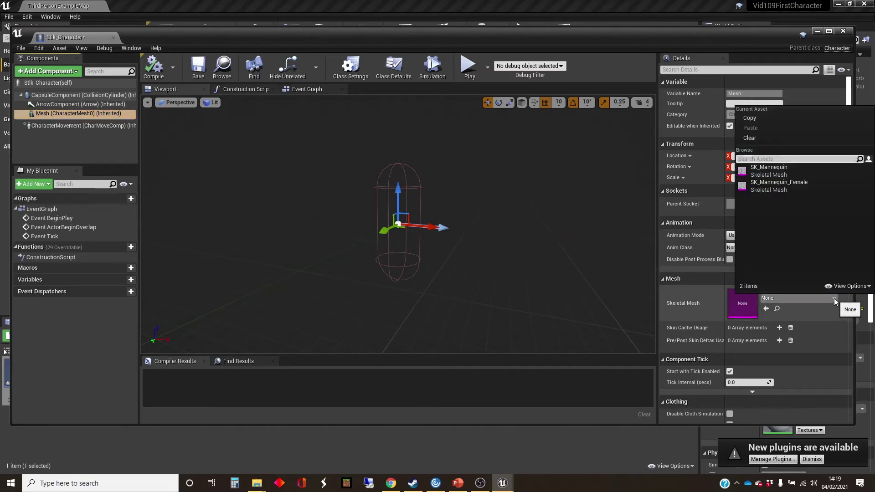
click(789, 186)
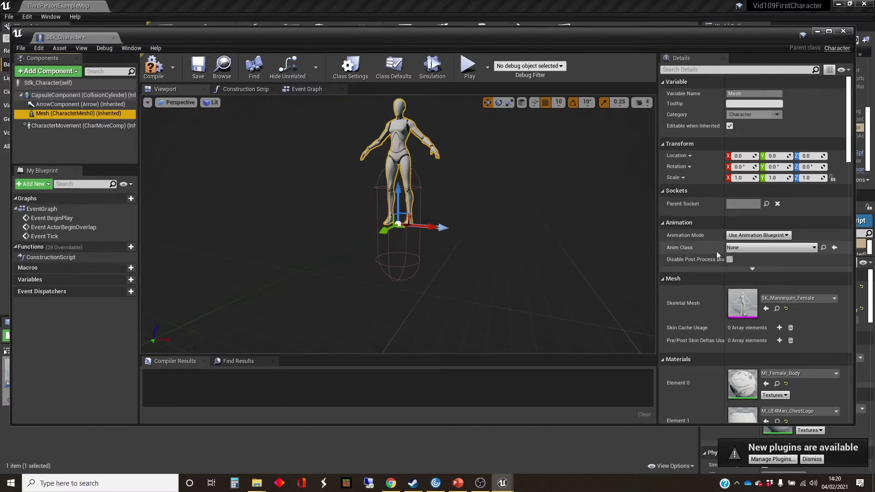
Set the Mesh component's Anim Class to ThirdPerson_AnimBP
click(815, 248)
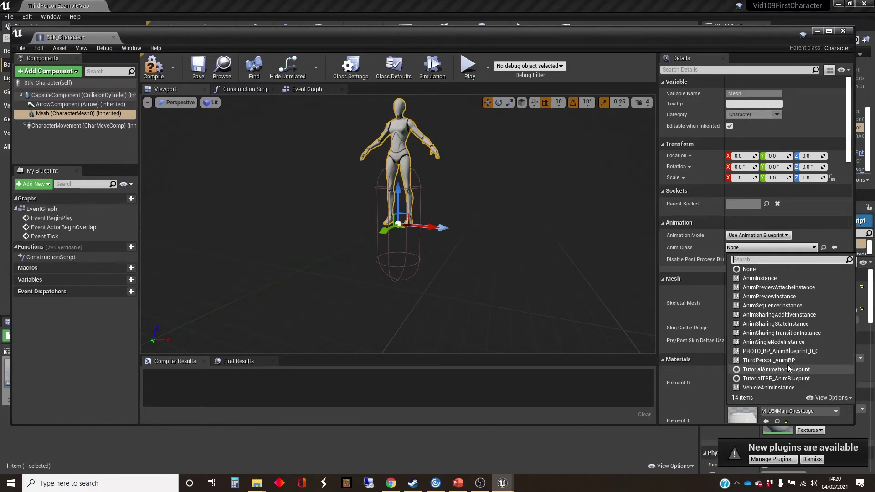
click(769, 360)
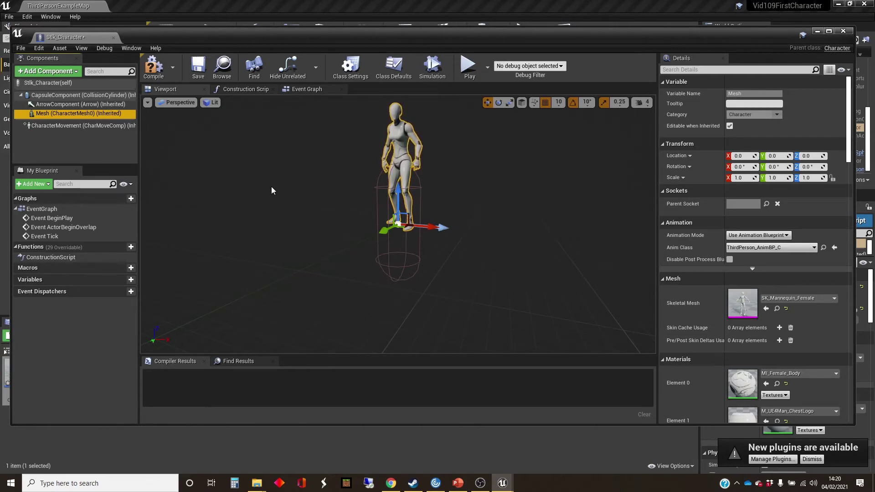
Lower the mannequin mesh to Z -70 and rotate it to -90 yaw to face forward
drag(402, 191, 399, 241)
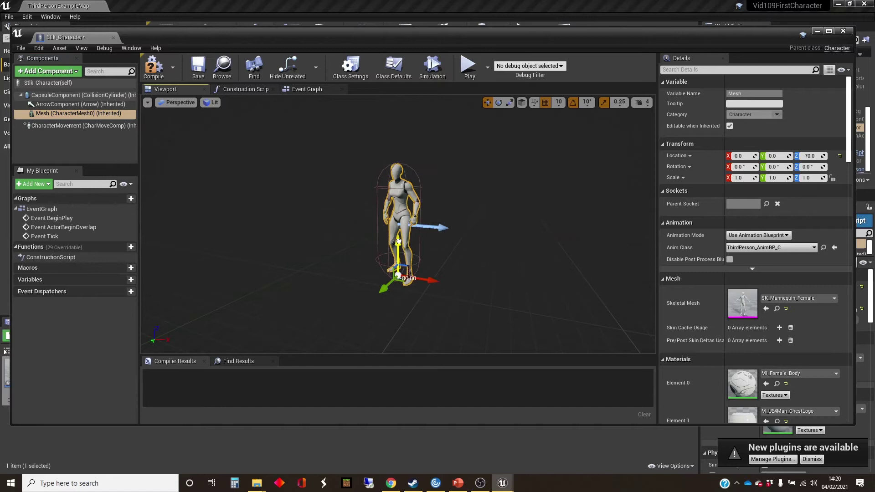
mouse_move(442, 274)
mouse_down()
mouse_move(456, 246)
mouse_move(438, 287)
mouse_up()
drag(419, 247, 477, 239)
key(e)
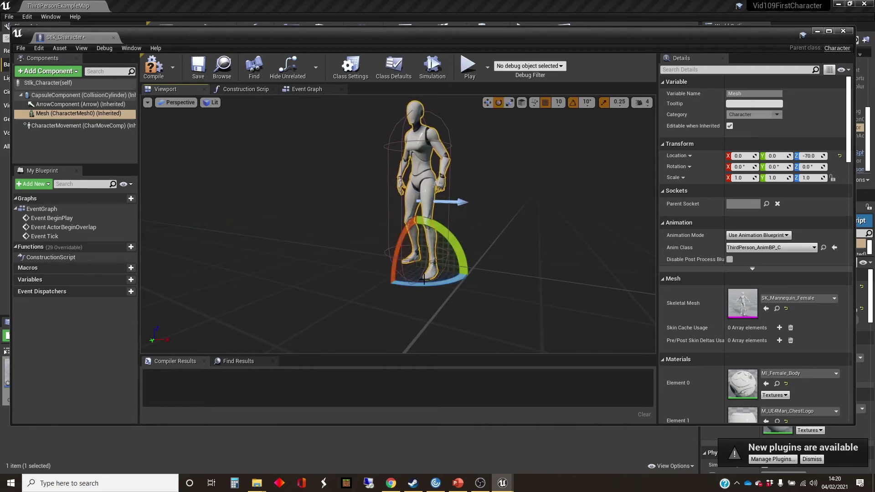
drag(455, 269, 430, 256)
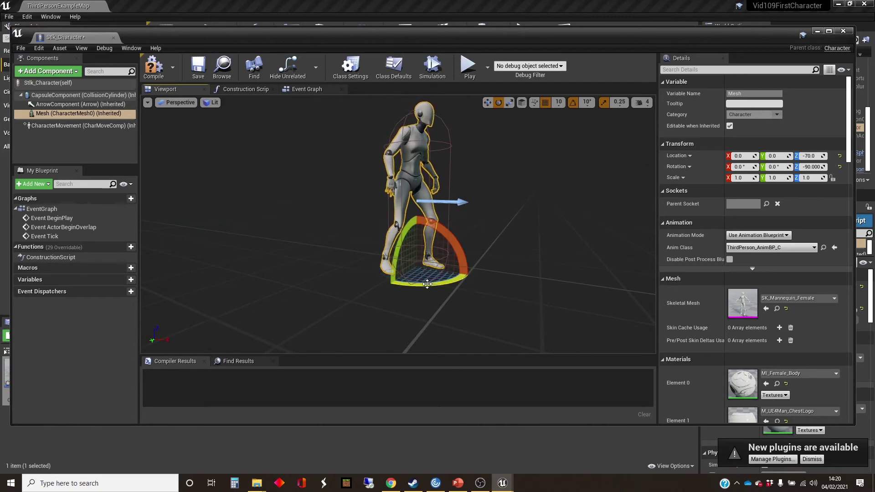
Compile Stlk_Character and place an instance on the Third Person floor text in the level
click(153, 67)
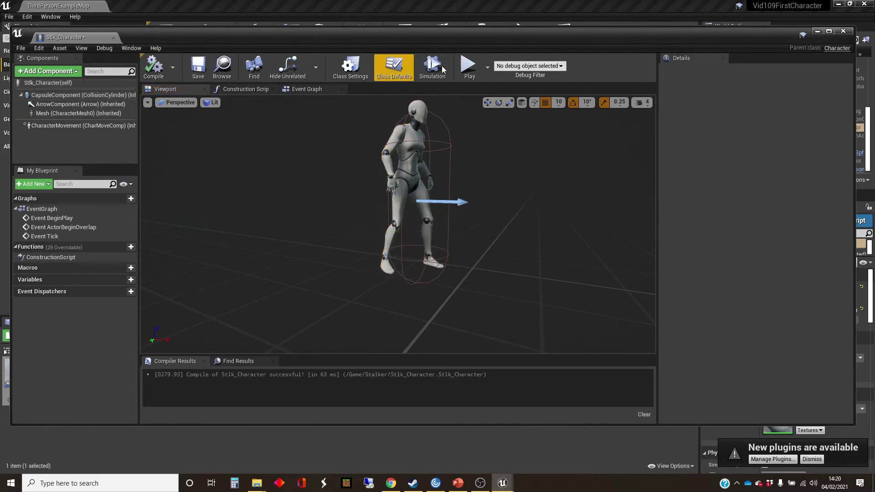
click(843, 31)
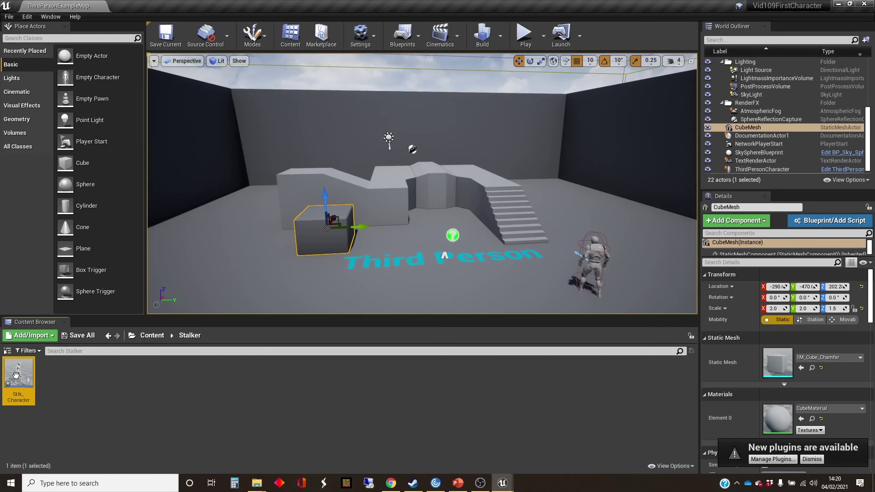
drag(16, 376, 477, 259)
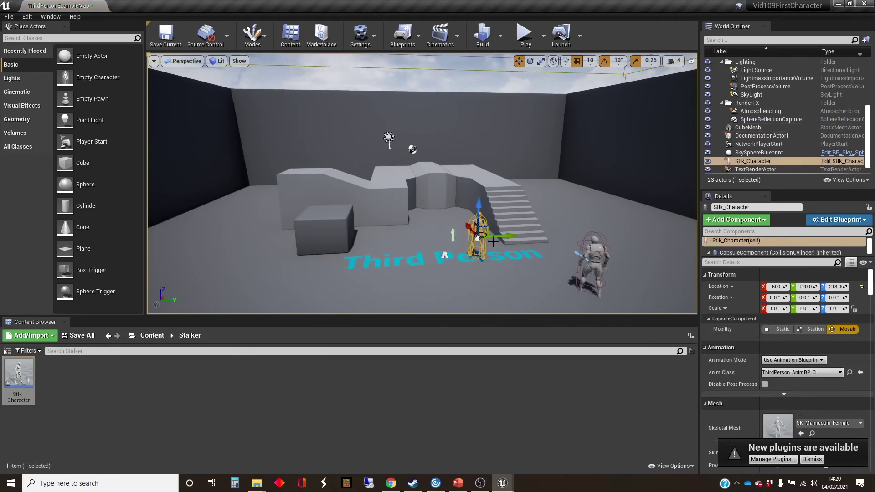
key(Delete)
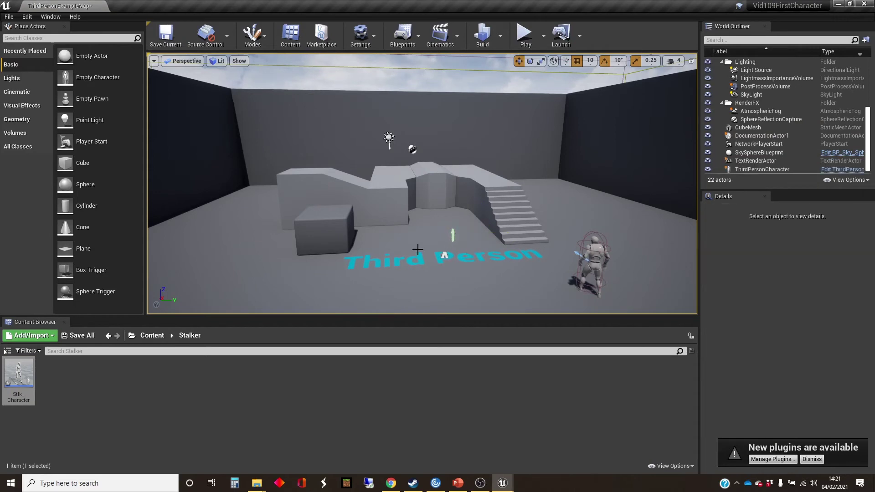
drag(19, 374, 482, 270)
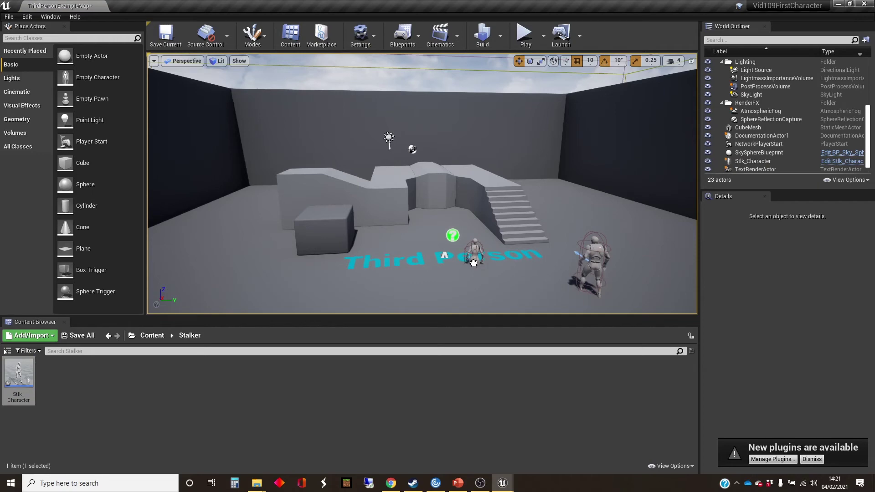
drag(473, 262, 473, 263)
right_drag(502, 274, 463, 268)
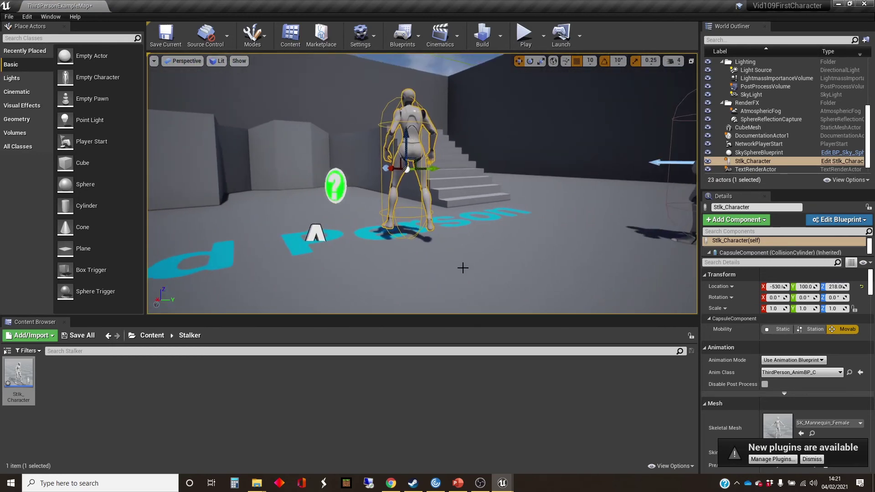
Lower the Stlk_Character mesh to Z -80 and recompile the Blueprint
double_click(22, 371)
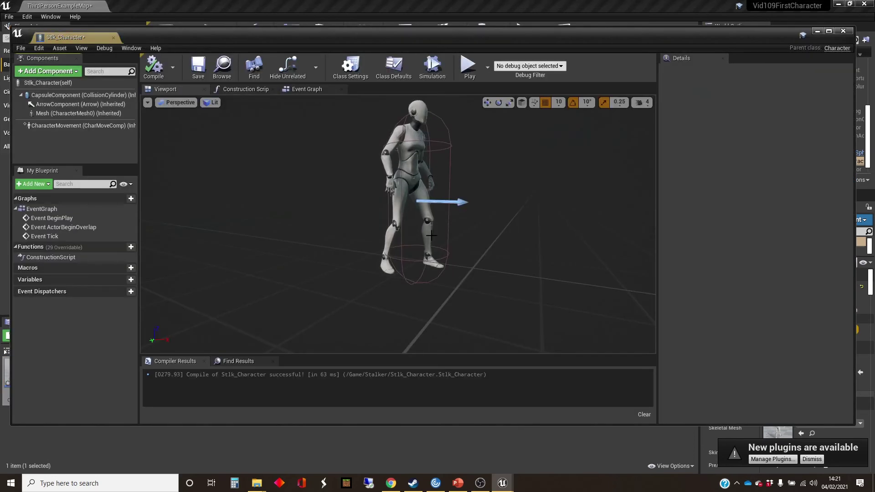
click(410, 145)
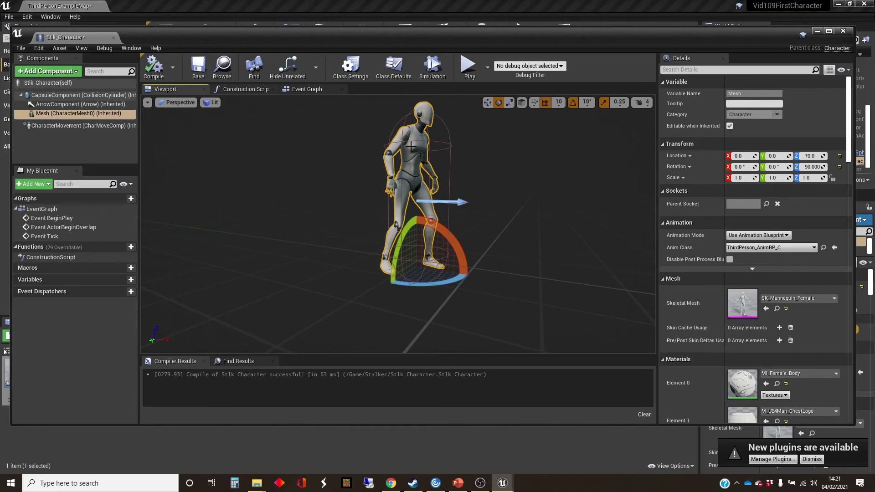
key(w)
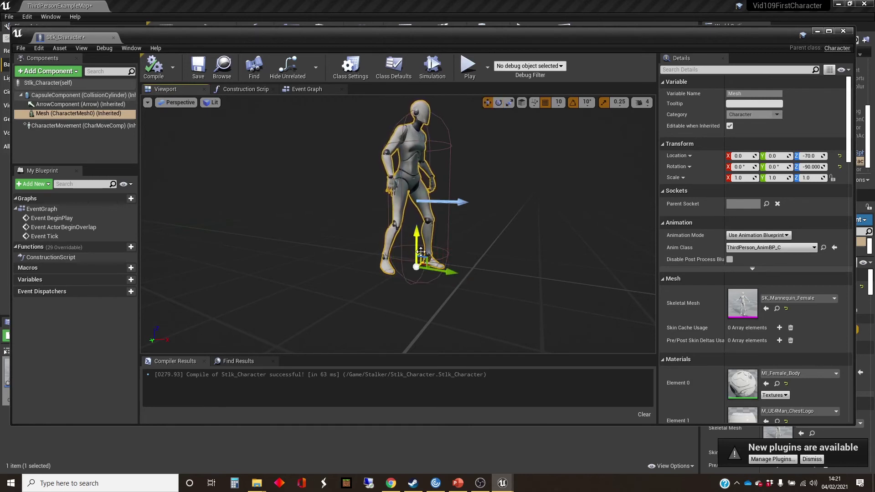
drag(417, 244, 417, 253)
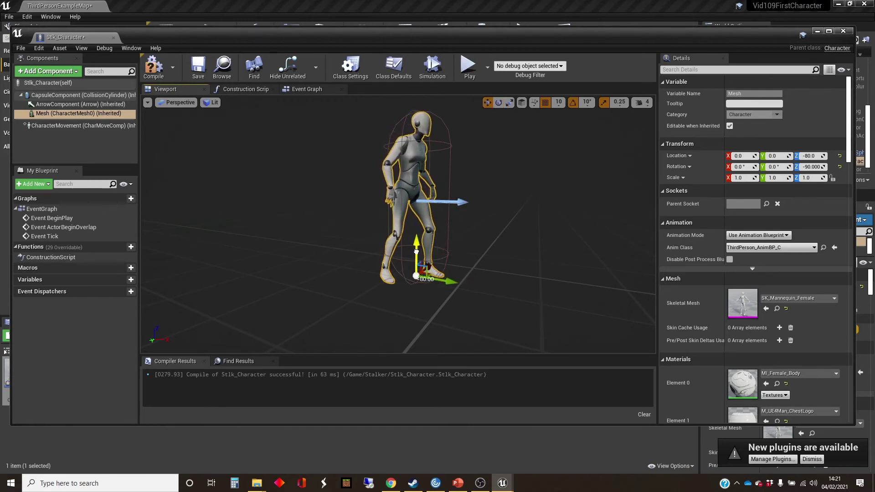
click(154, 66)
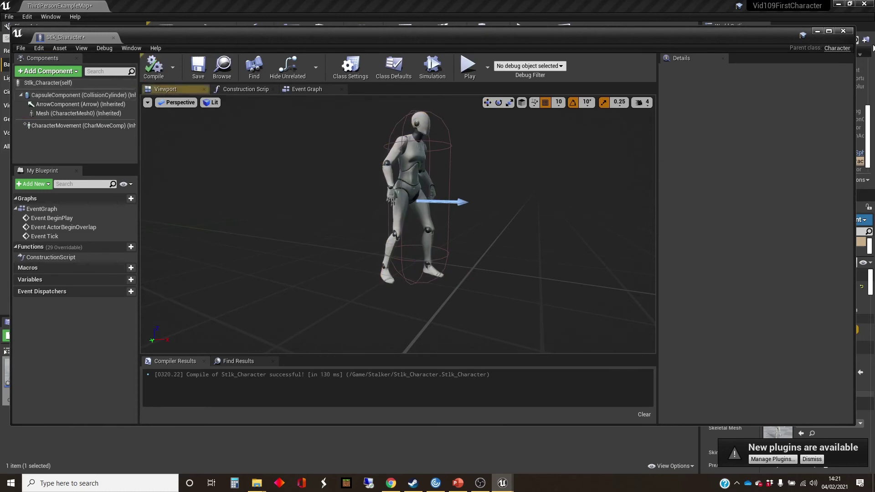
Run a short Play test of the level, moving the player forward, then stop it
click(818, 31)
click(526, 35)
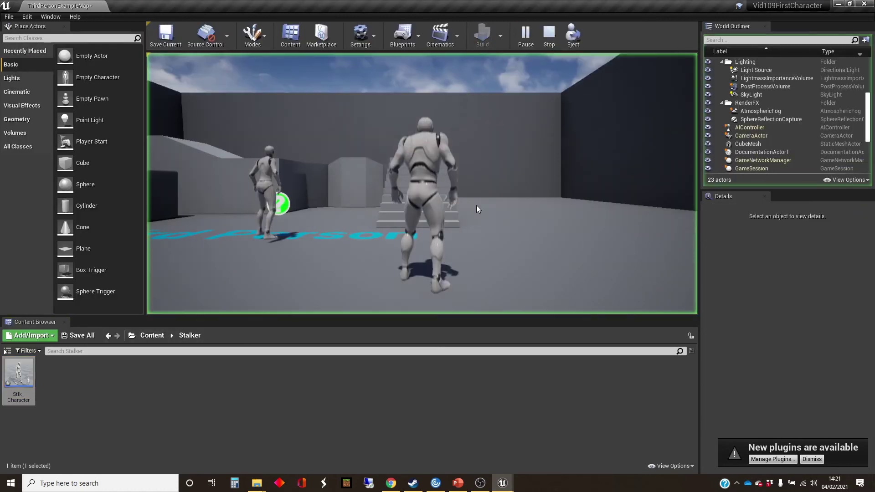
key(w)
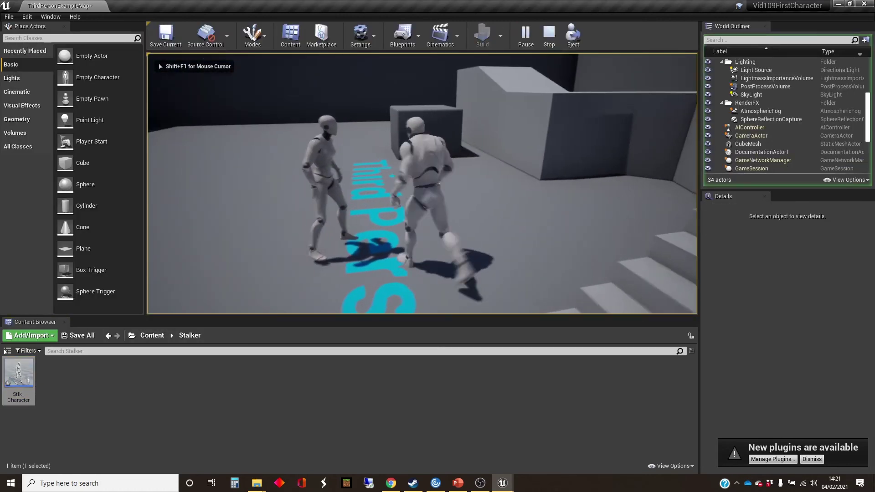
key(w)
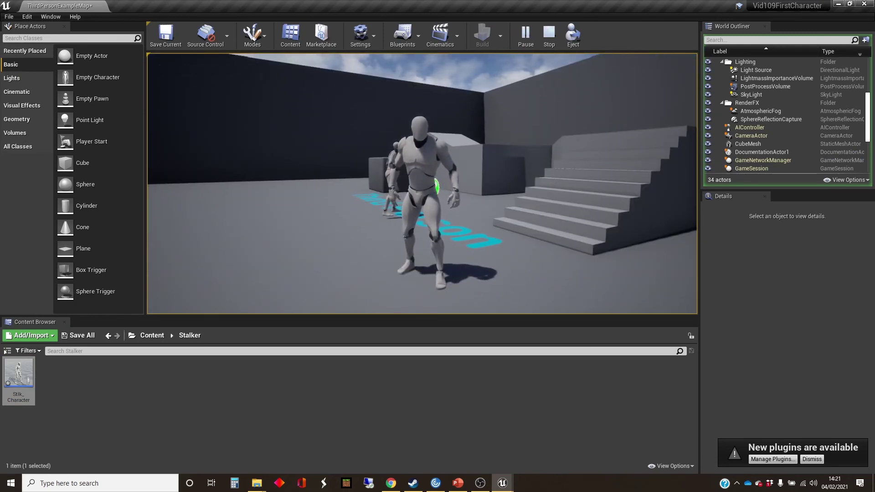
key(Escape)
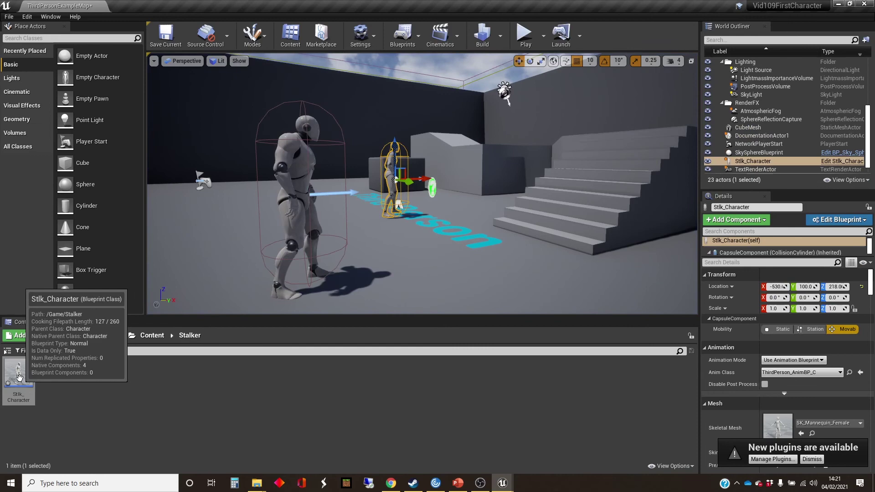
Lower the Stlk_Character mesh further to Z -90 and recompile the Blueprint
double_click(19, 376)
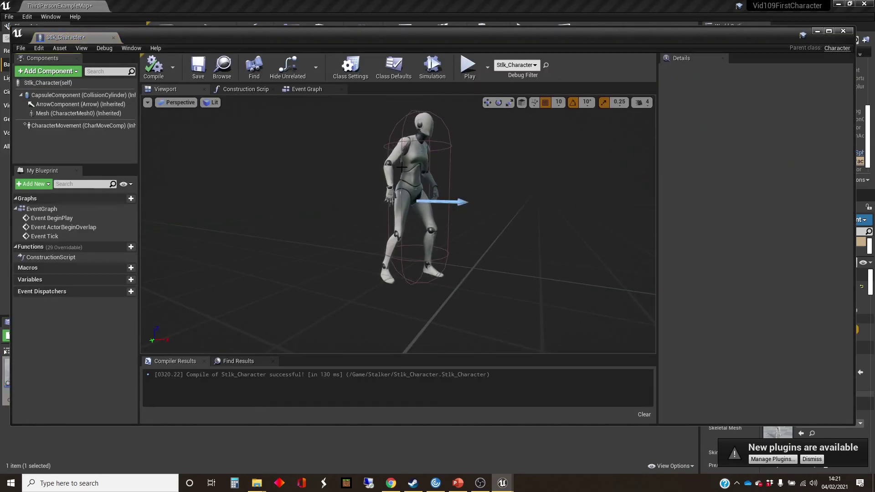
click(401, 167)
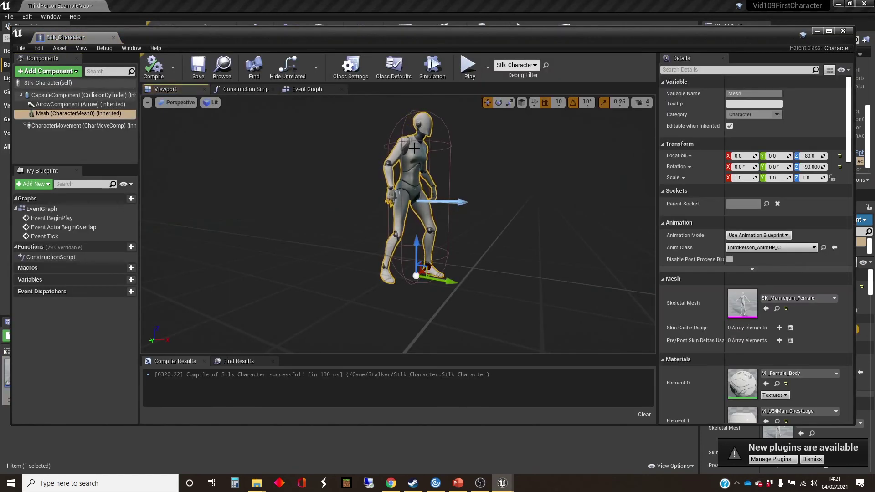
drag(418, 247, 418, 255)
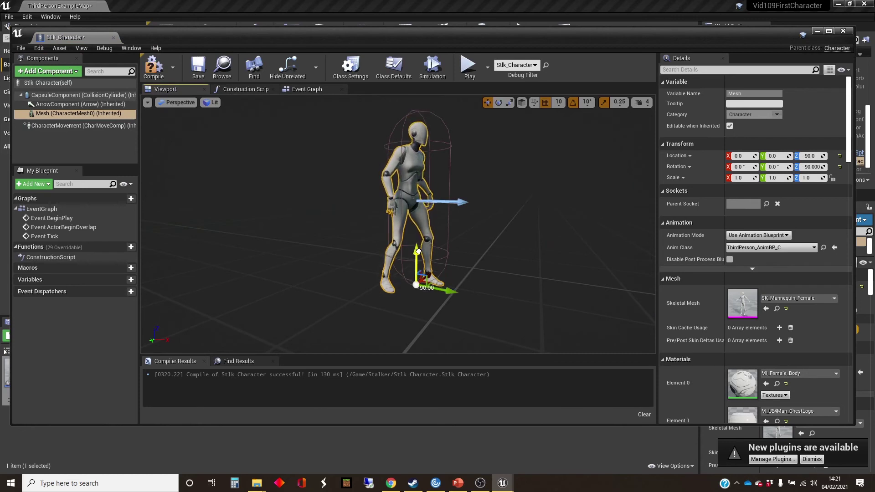
click(158, 68)
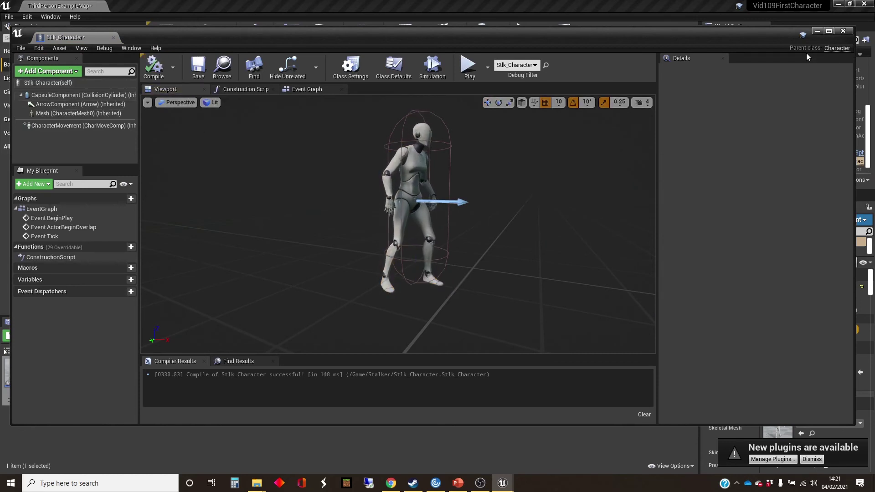
click(817, 32)
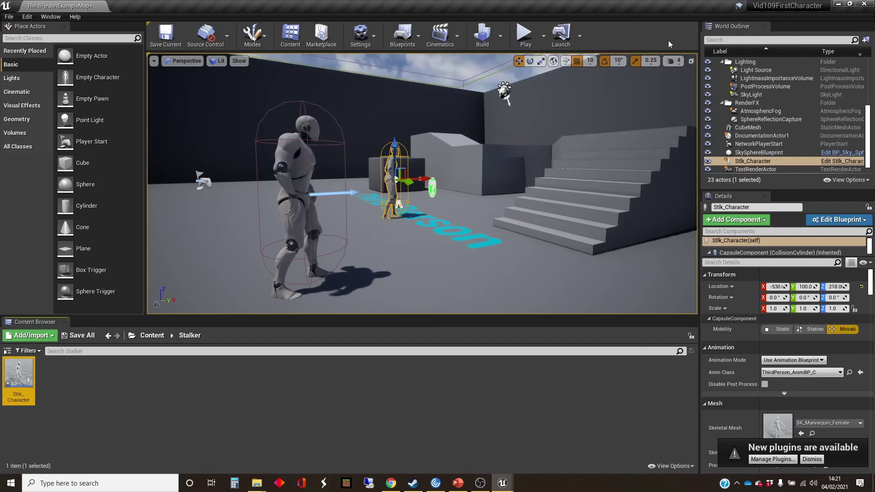
Play the level and run the player around with W, A and S to check the Stalker follows
click(524, 35)
key(w)
key(a)
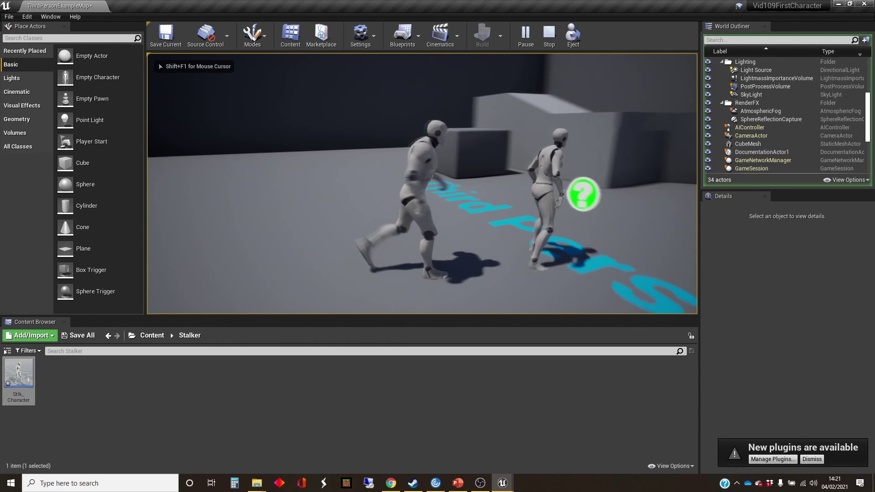
key(s)
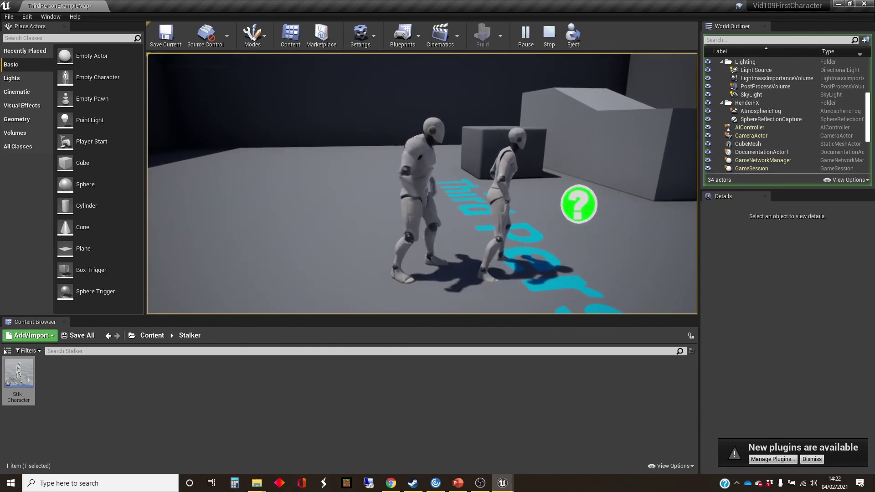
key(s)
key(s)
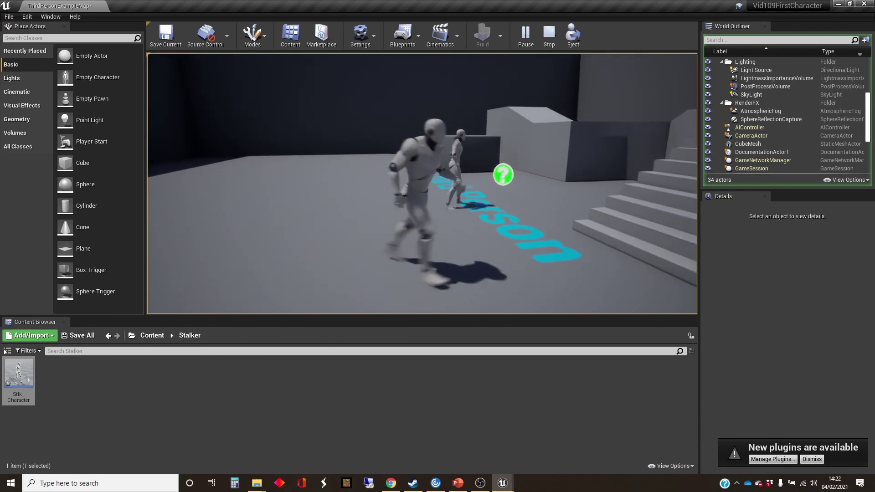
key(s)
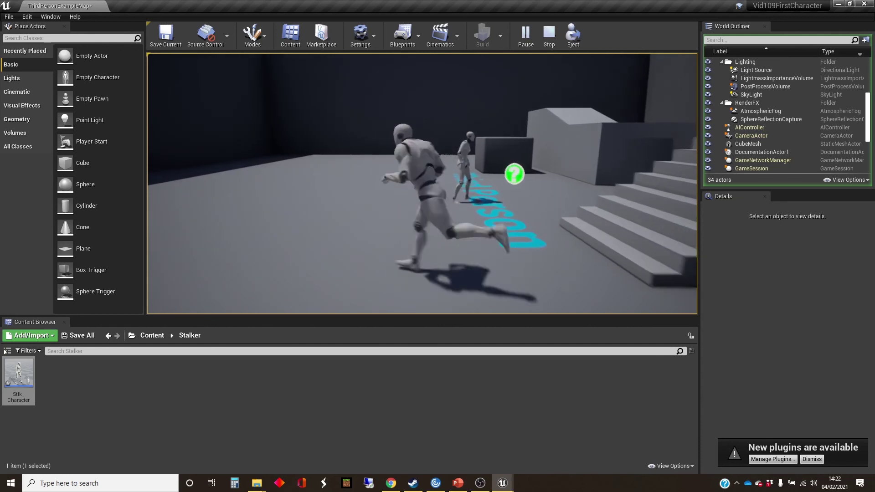
key(s)
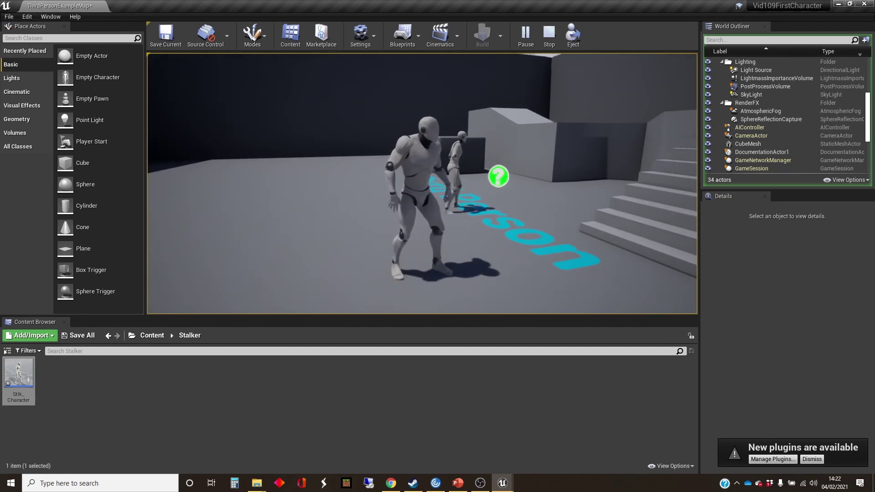